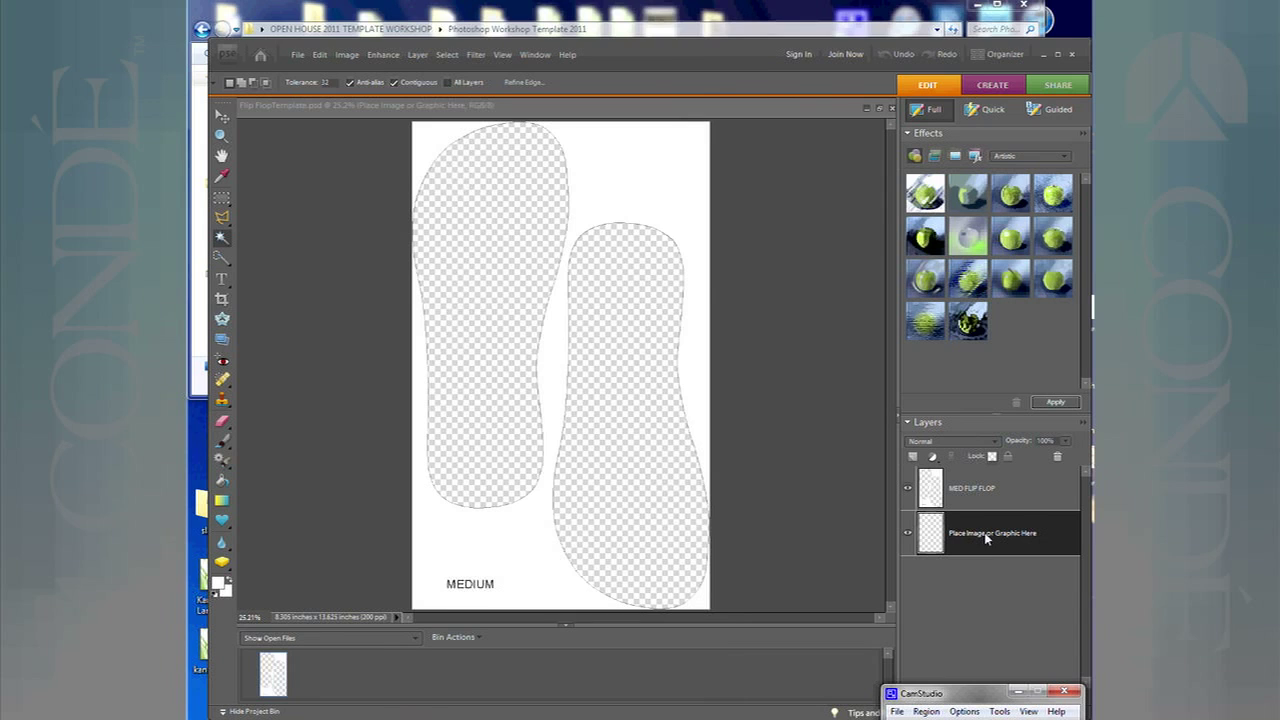
Toggle the outline and placeholder layers' visibility, then make the placeholder layer active.
{"action": "left_click", "coordinate": [908, 488]}
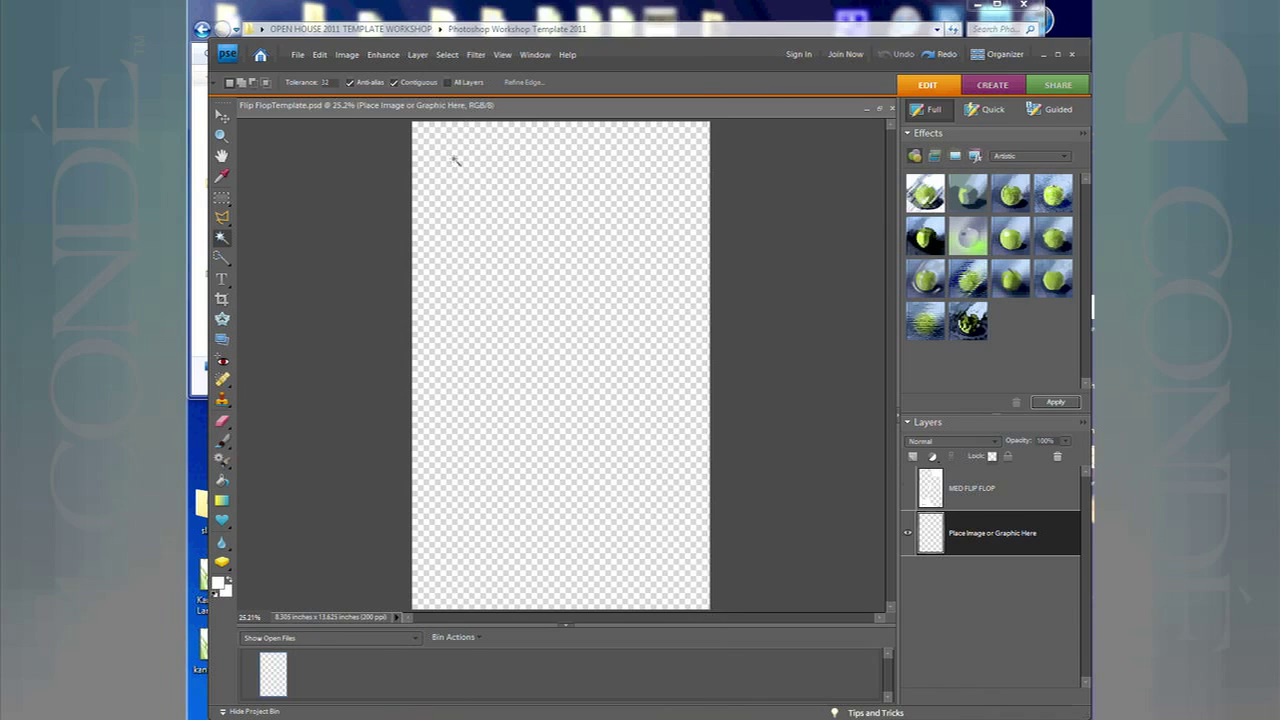
{"action": "left_click", "coordinate": [908, 488]}
{"action": "left_click", "coordinate": [909, 535]}
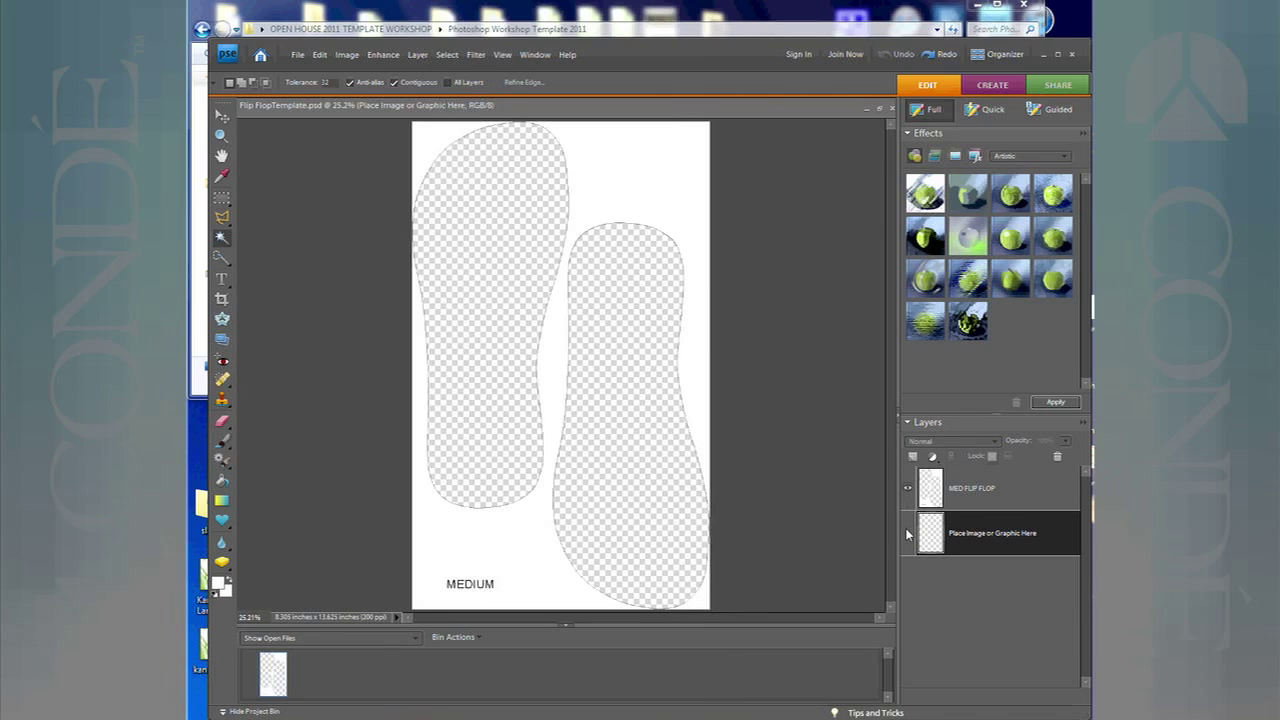
{"action": "left_click", "coordinate": [909, 535]}
{"action": "left_click", "coordinate": [1031, 492]}
{"action": "left_click", "coordinate": [1010, 537]}
{"action": "left_click", "coordinate": [1000, 487]}
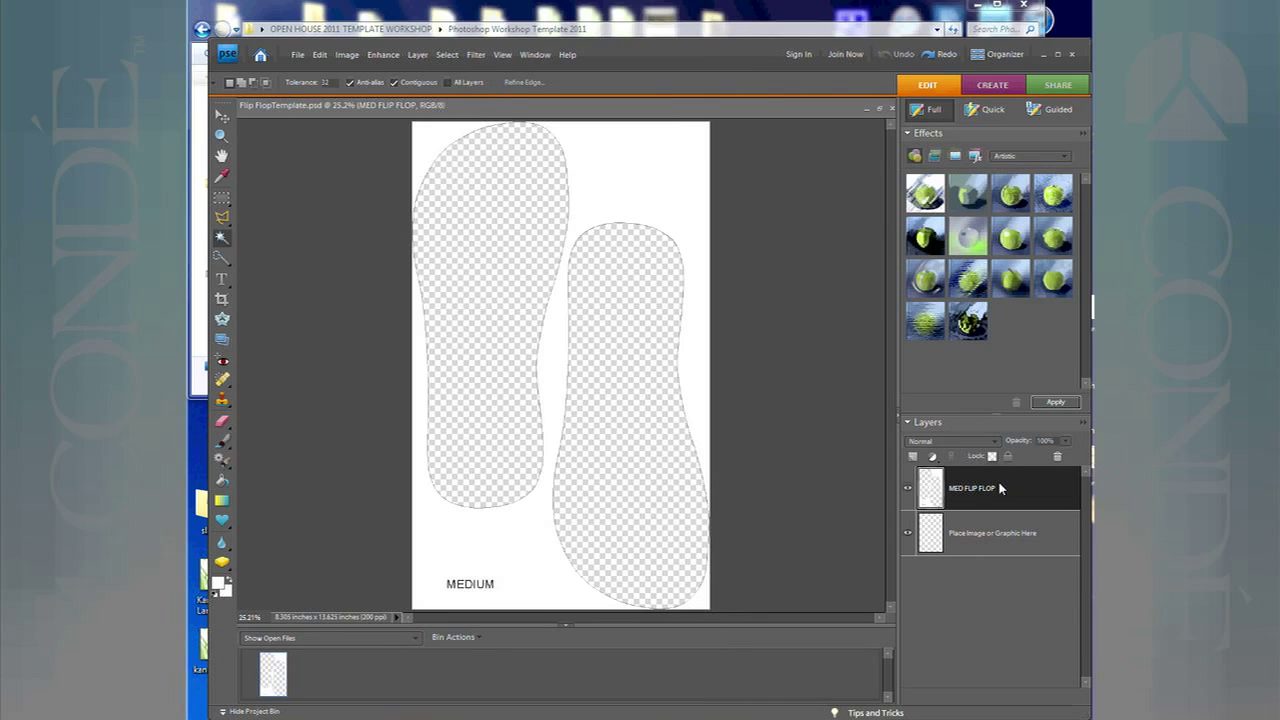
{"action": "left_click", "coordinate": [1005, 535]}
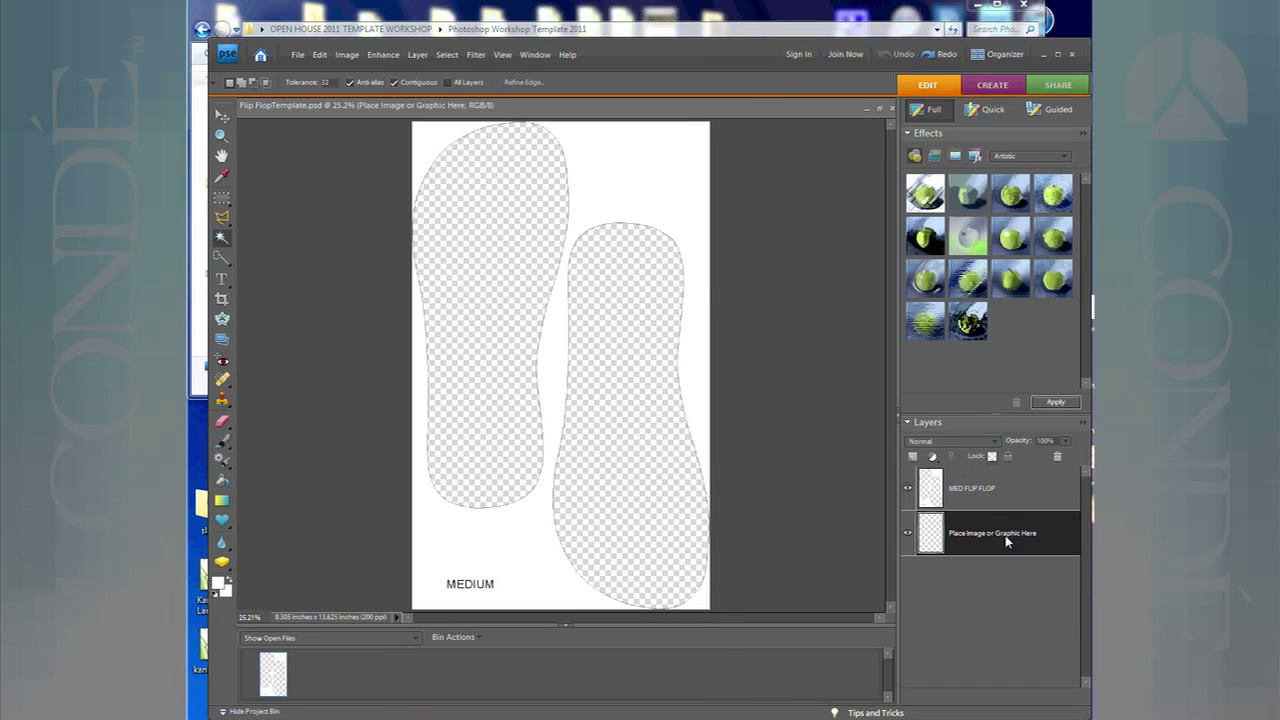
Place the Old_American_Flag_1_ image into the template via File > Place.
{"action": "left_click", "coordinate": [298, 55]}
{"action": "mouse_move", "coordinate": [299, 75]}
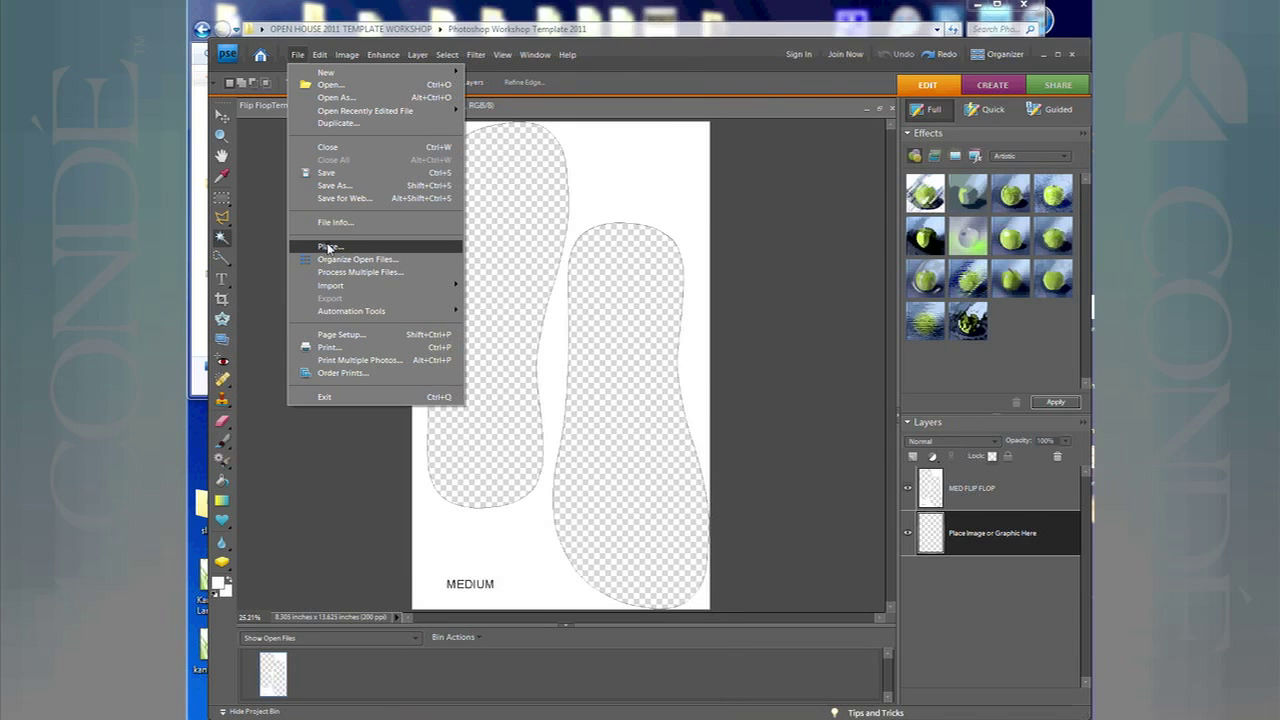
{"action": "left_click", "coordinate": [329, 247]}
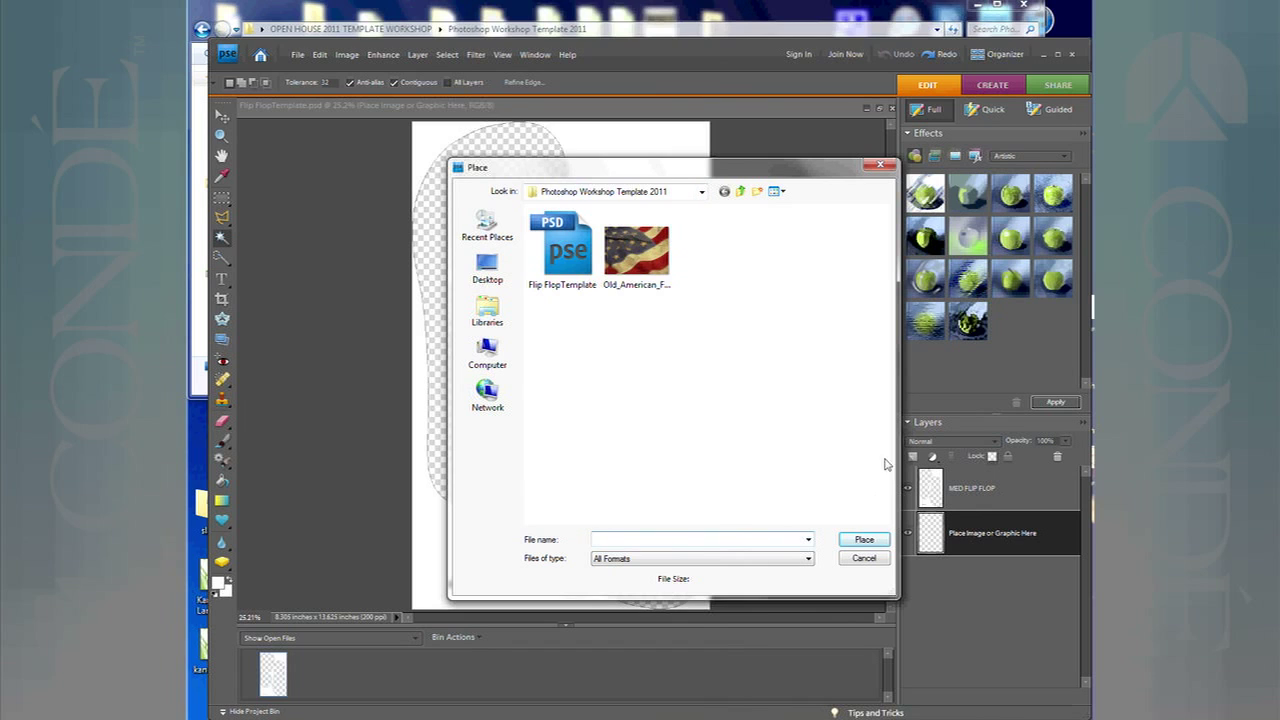
{"action": "left_click_drag", "start_coordinate": [829, 173], "coordinate": [773, 137]}
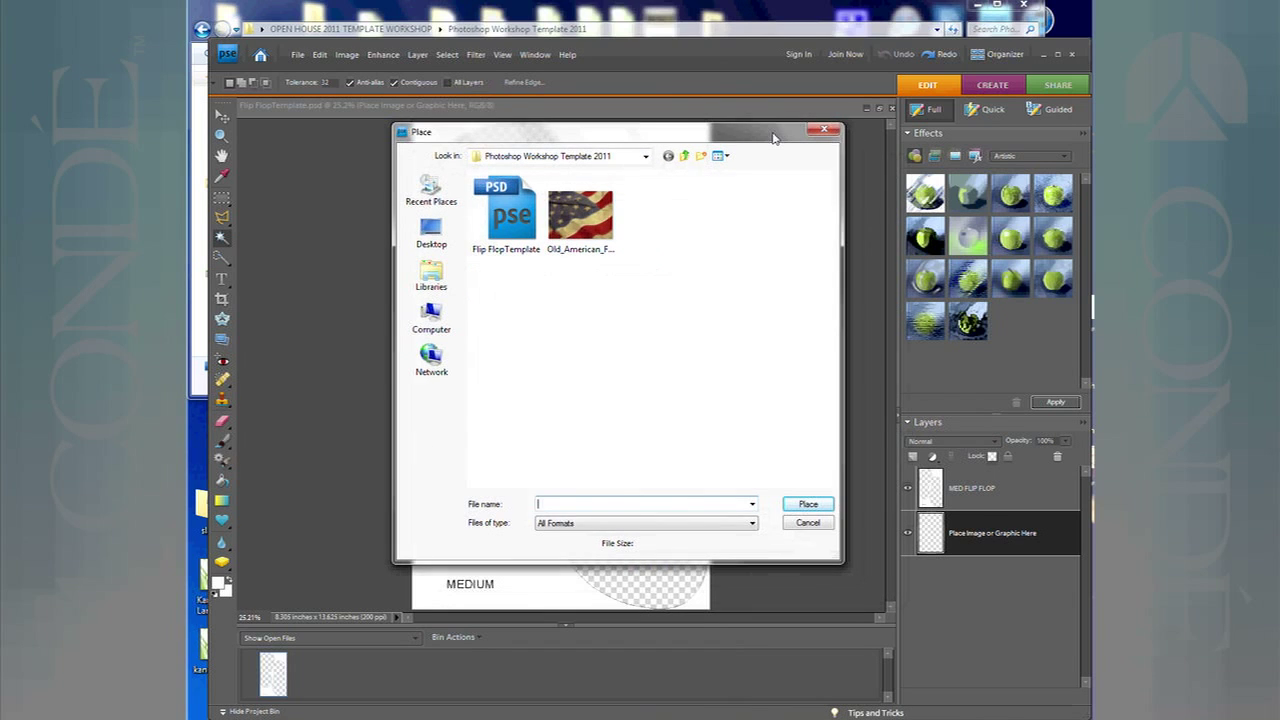
{"action": "left_click", "coordinate": [577, 233]}
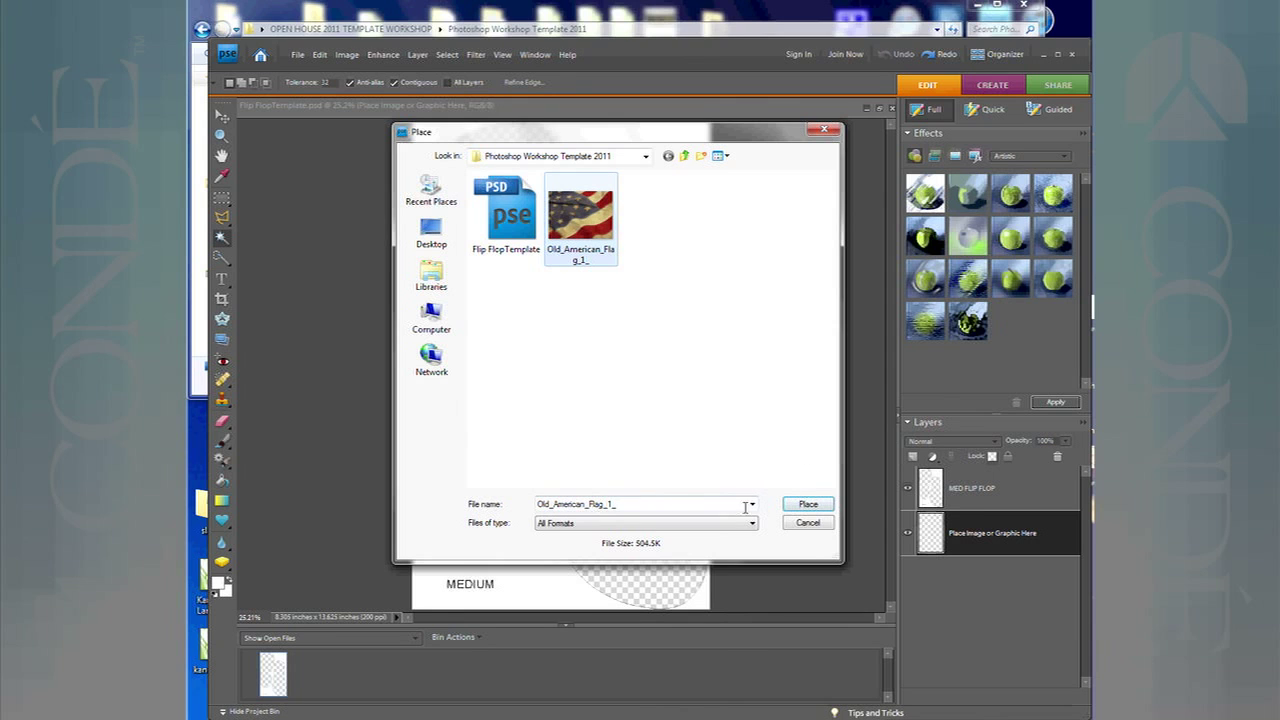
{"action": "left_click", "coordinate": [818, 505]}
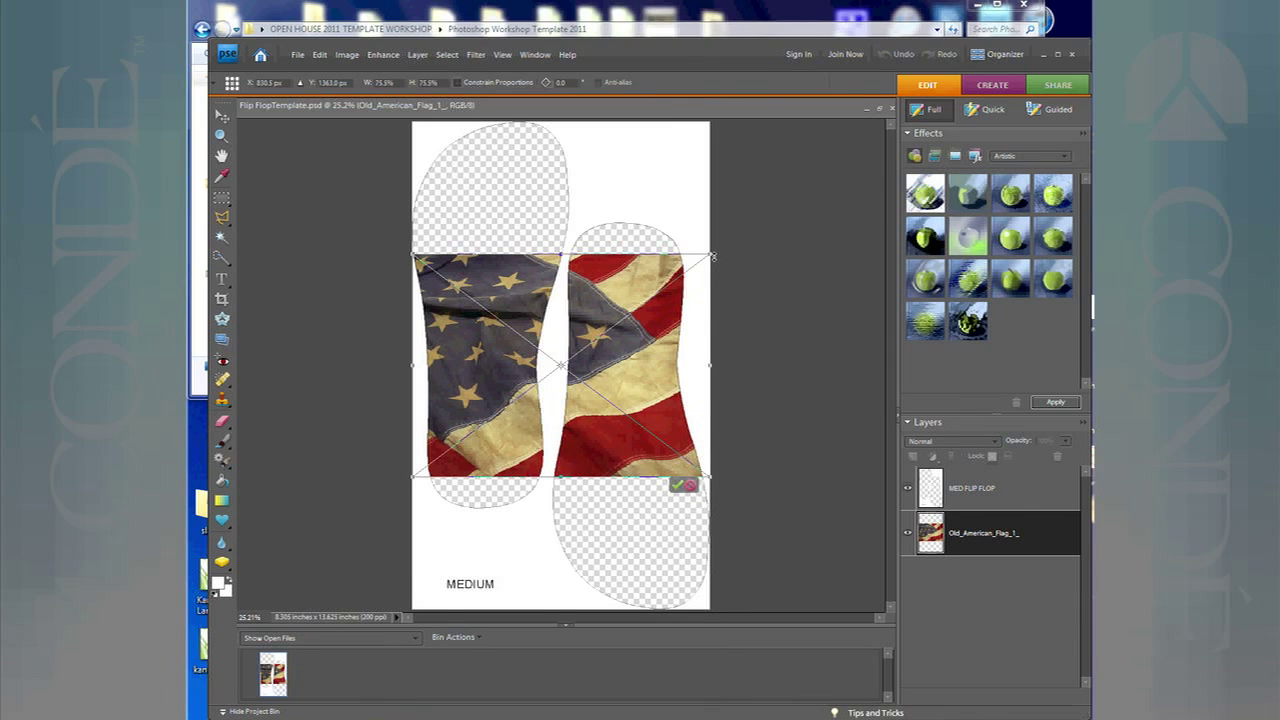
Enlarge, stretch down and slightly narrow the flag over both flip-flops, then commit it.
{"action": "left_click_drag", "start_coordinate": [711, 256], "coordinate": [731, 121]}
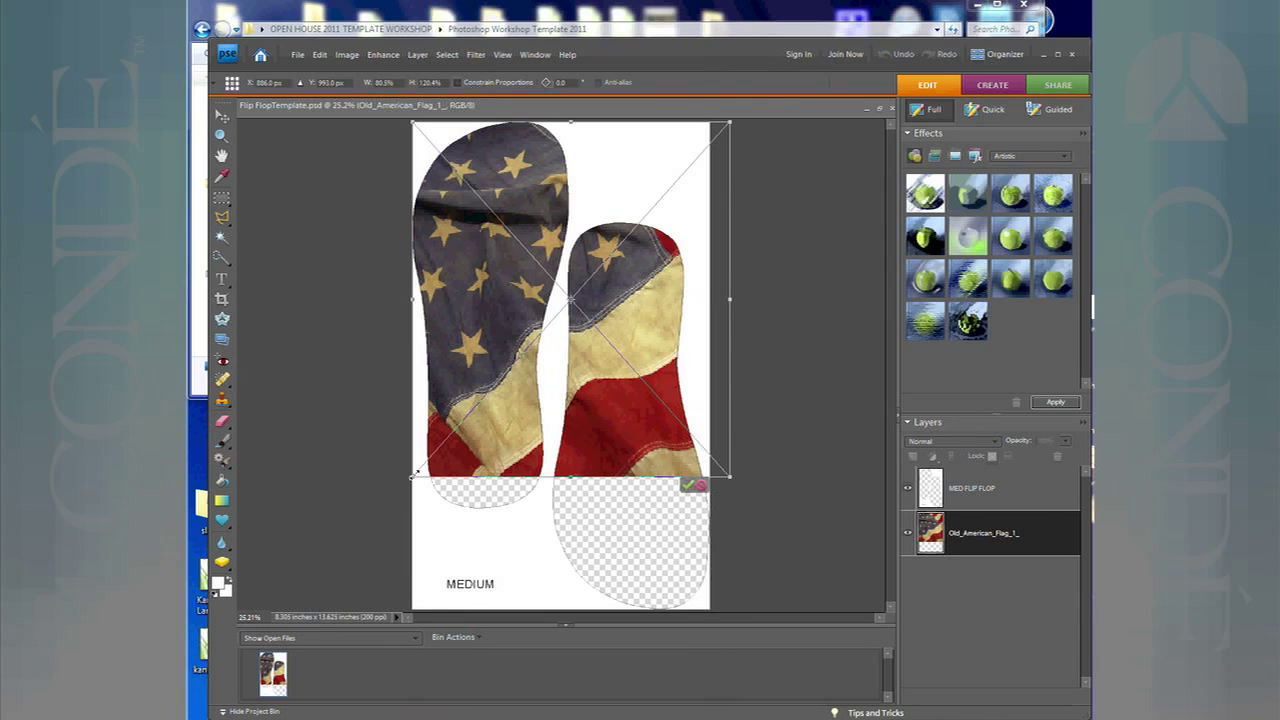
{"action": "left_click_drag", "start_coordinate": [413, 477], "coordinate": [418, 612]}
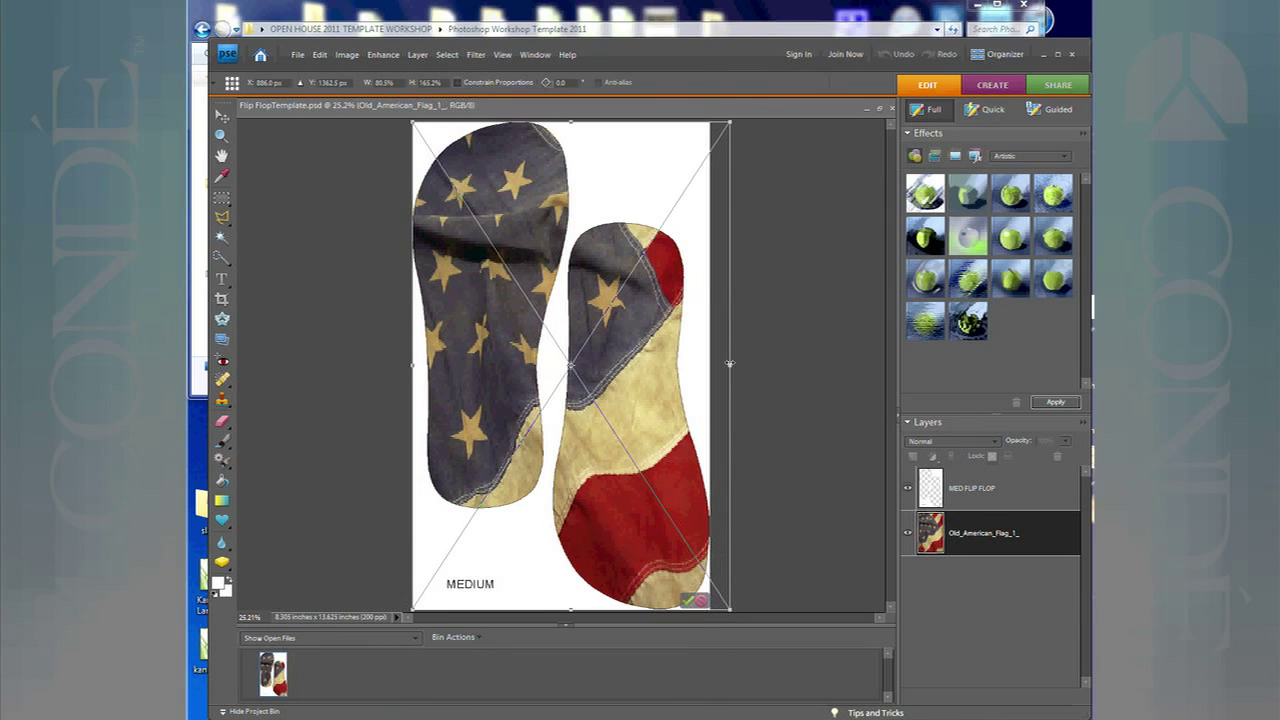
{"action": "left_click_drag", "start_coordinate": [729, 364], "coordinate": [710, 367]}
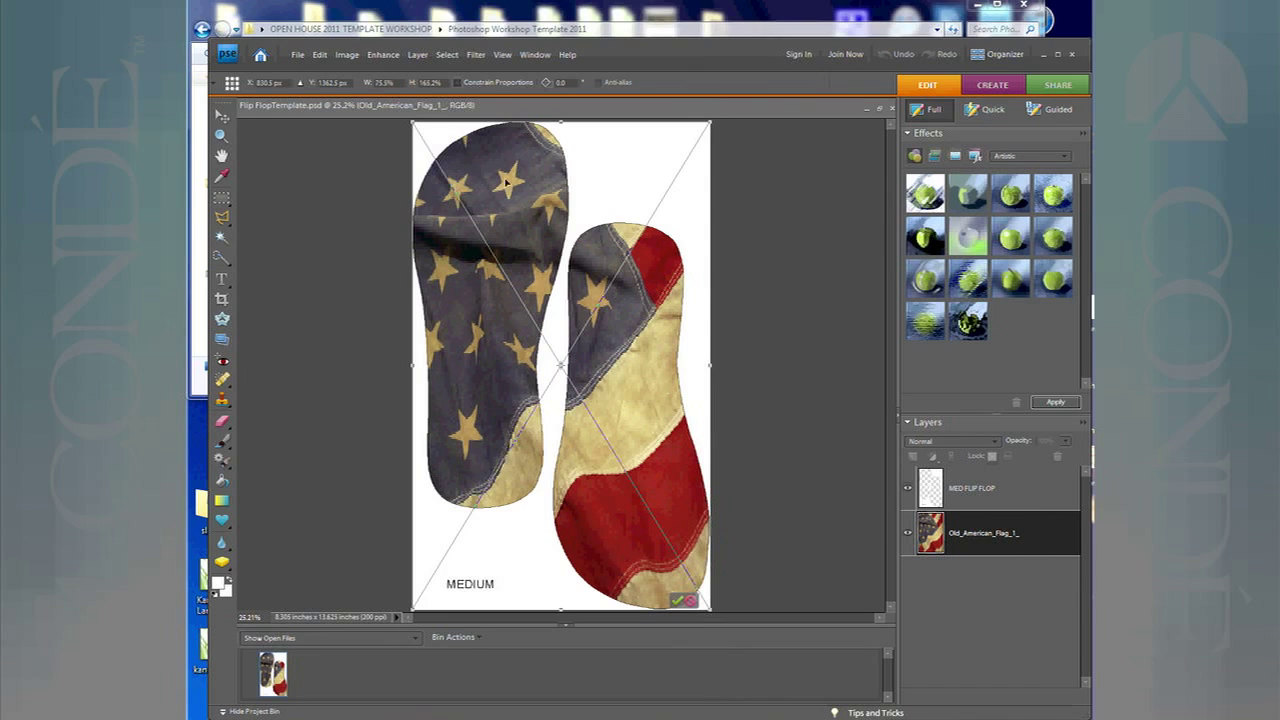
{"action": "left_click", "coordinate": [686, 601]}
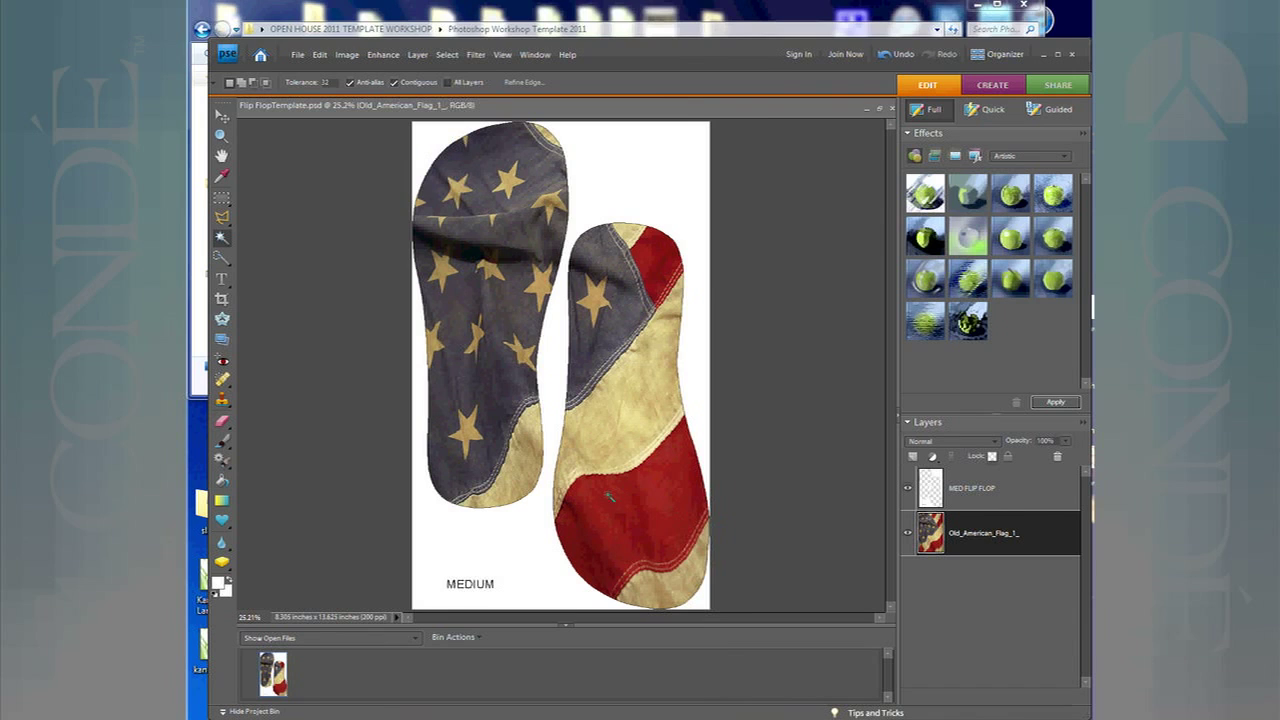
Bring up the File menu over the completed flag flip-flop design.
{"action": "left_click", "coordinate": [297, 55]}
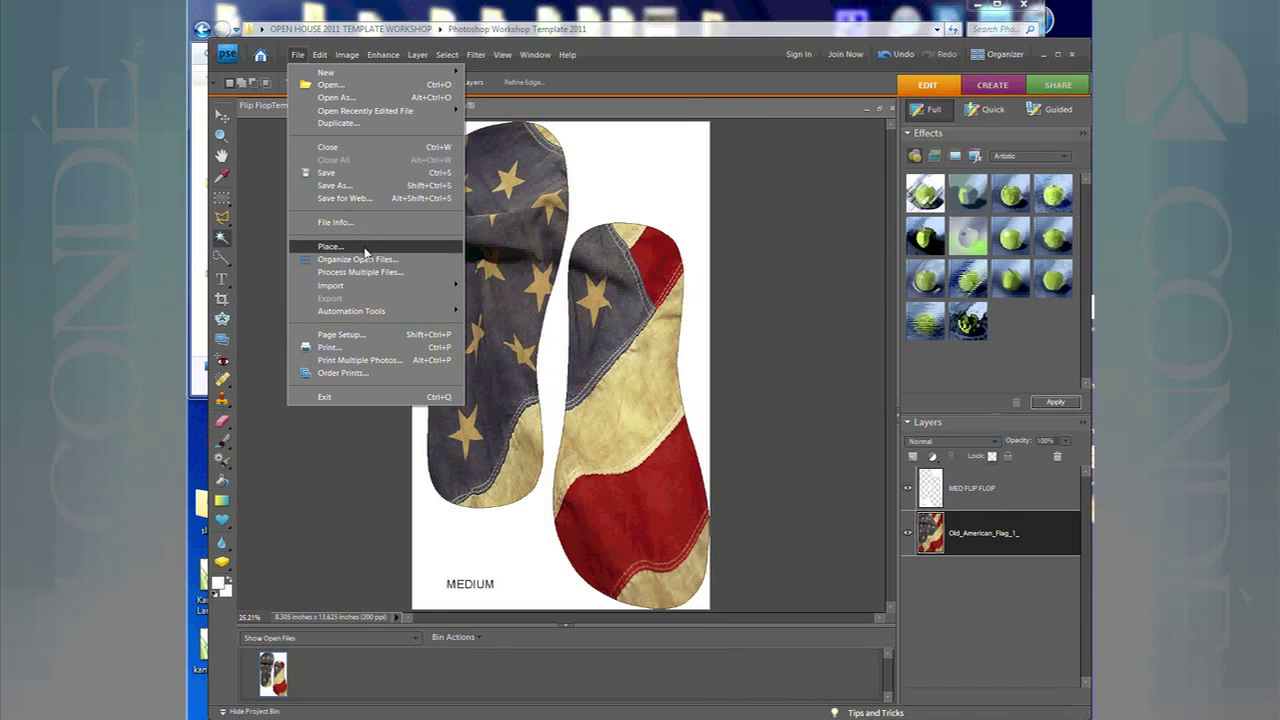
Open the Print dialog and choose PowerDriver R GX7000 as the printer.
{"action": "left_click", "coordinate": [364, 347]}
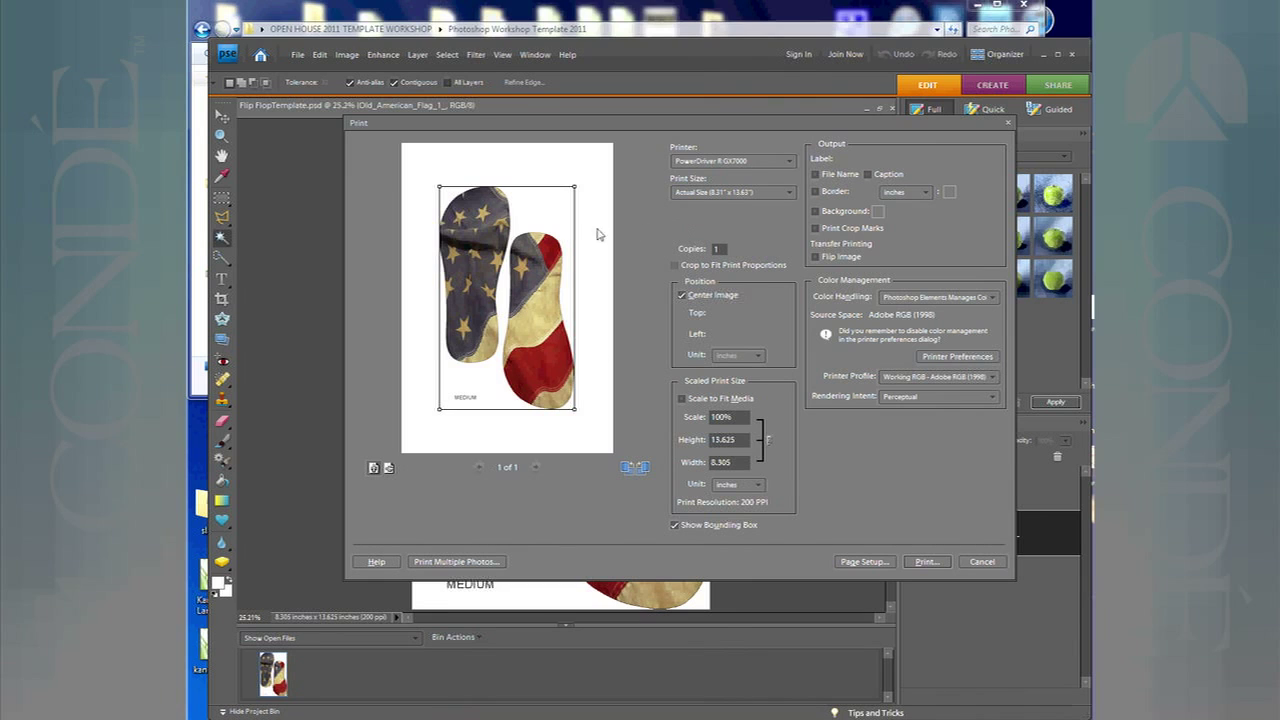
{"action": "left_click", "coordinate": [748, 161]}
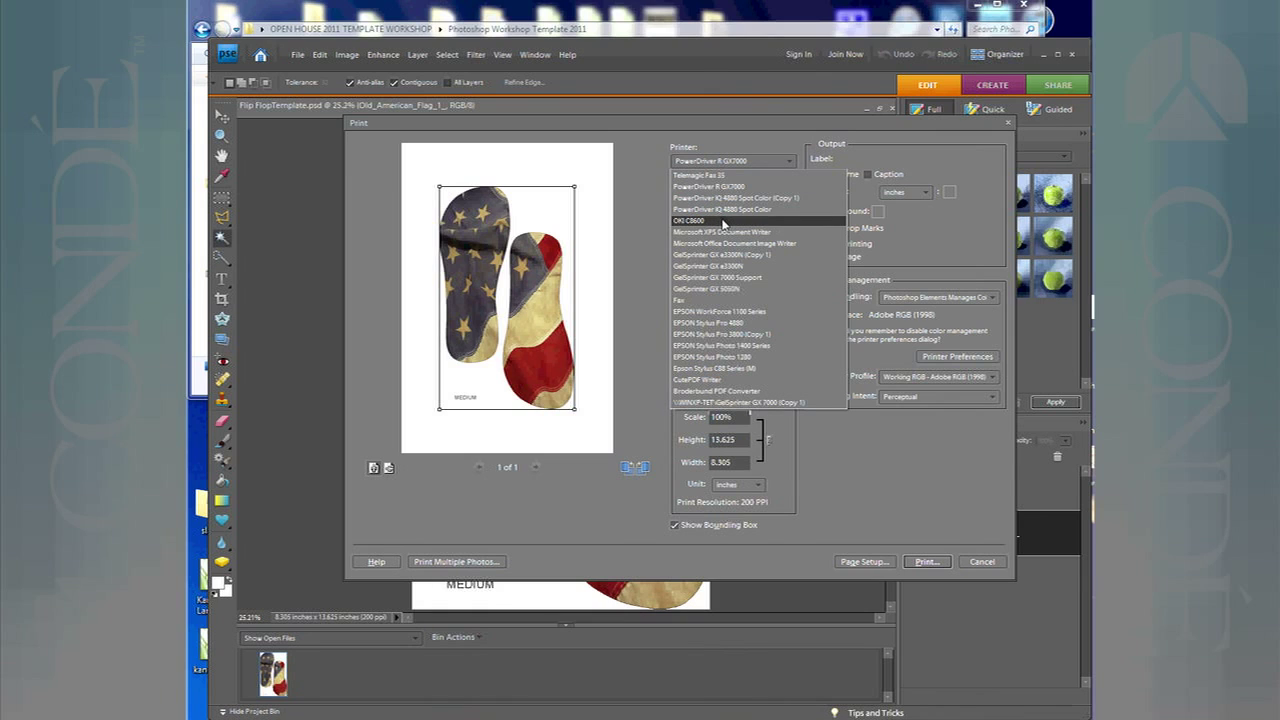
{"action": "left_click", "coordinate": [752, 186]}
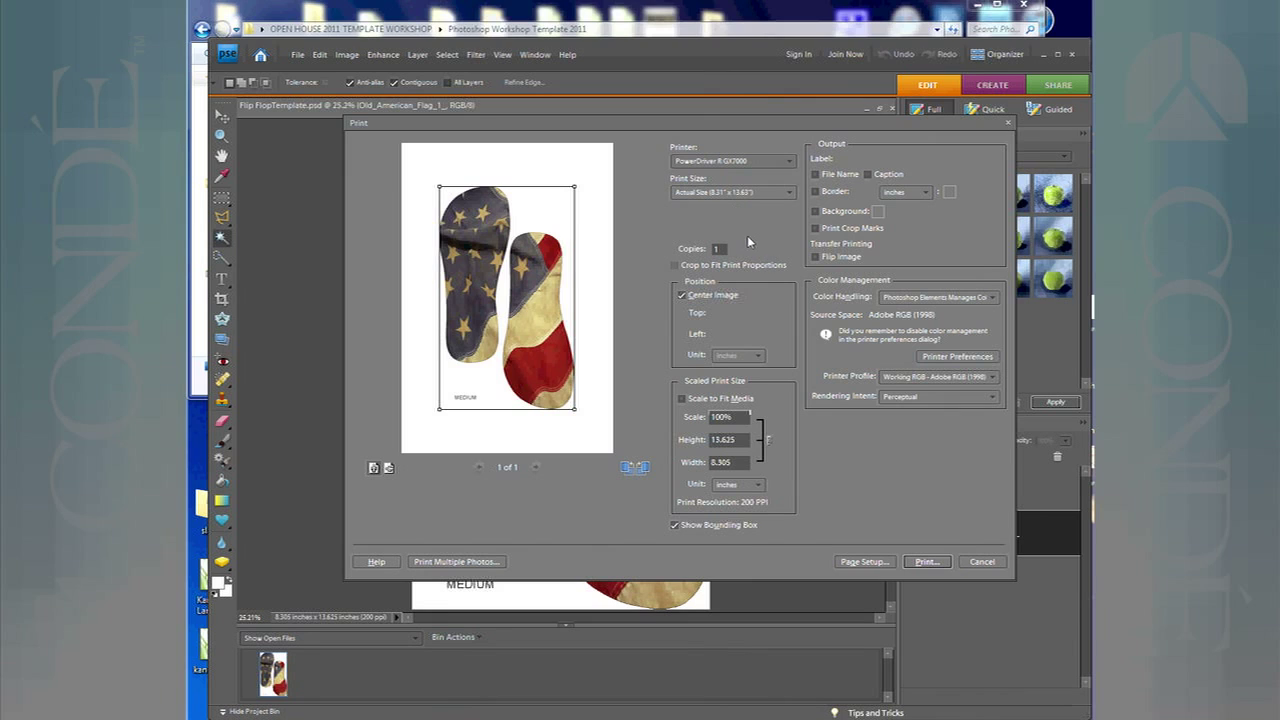
Set Color Handling to No Color Management and bring up the printer's preferences.
{"action": "left_click", "coordinate": [988, 298]}
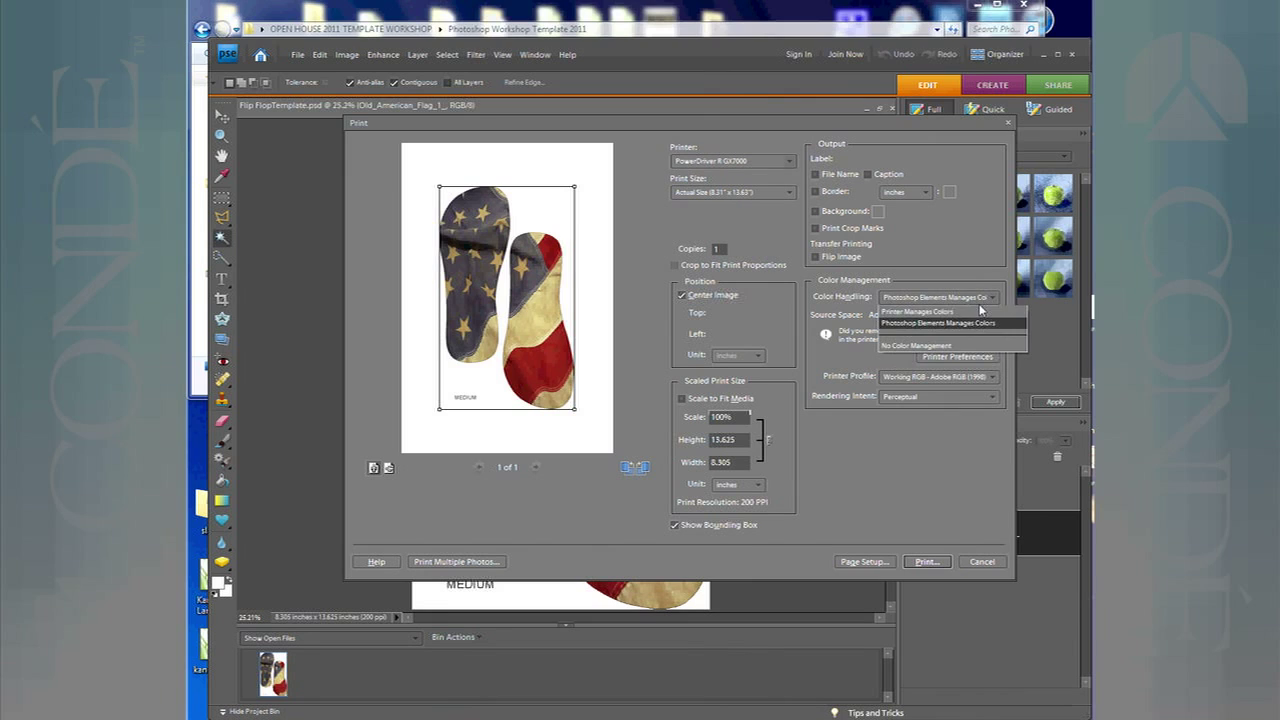
{"action": "left_click", "coordinate": [935, 347]}
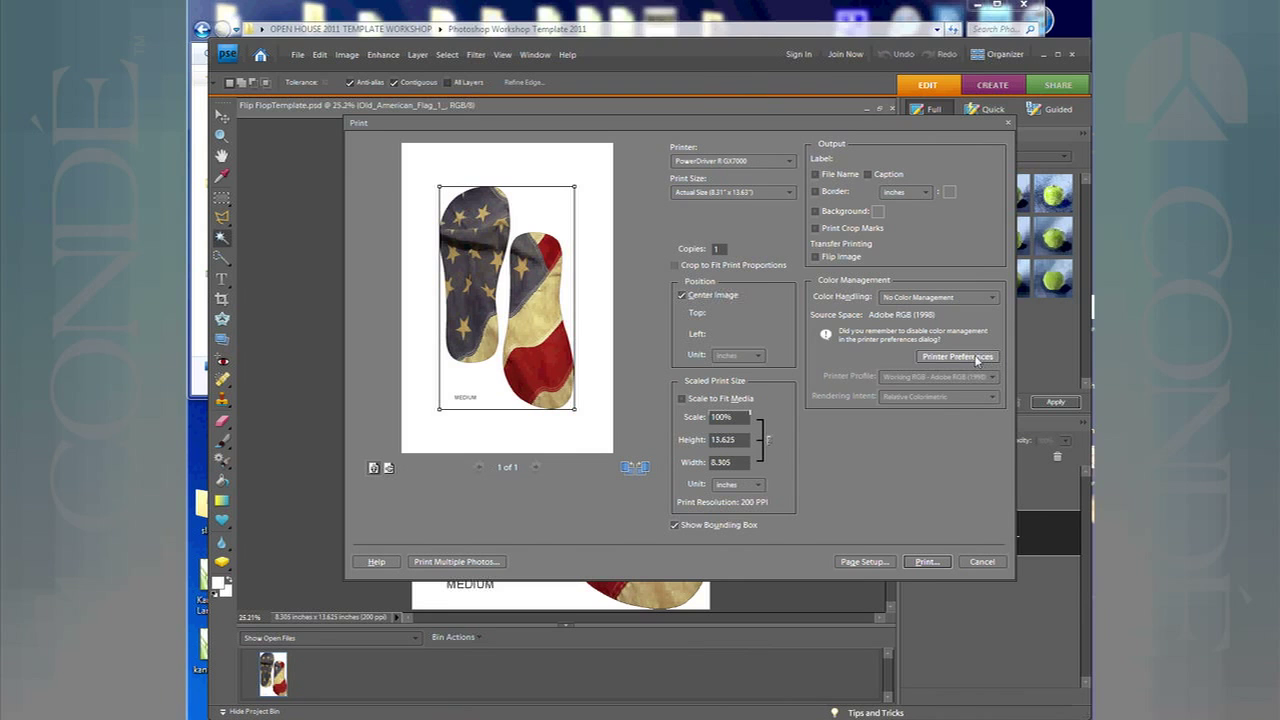
{"action": "left_click", "coordinate": [976, 358]}
Dismiss the printer error and keep 13x19 as the paper size.
{"action": "left_click", "coordinate": [764, 416]}
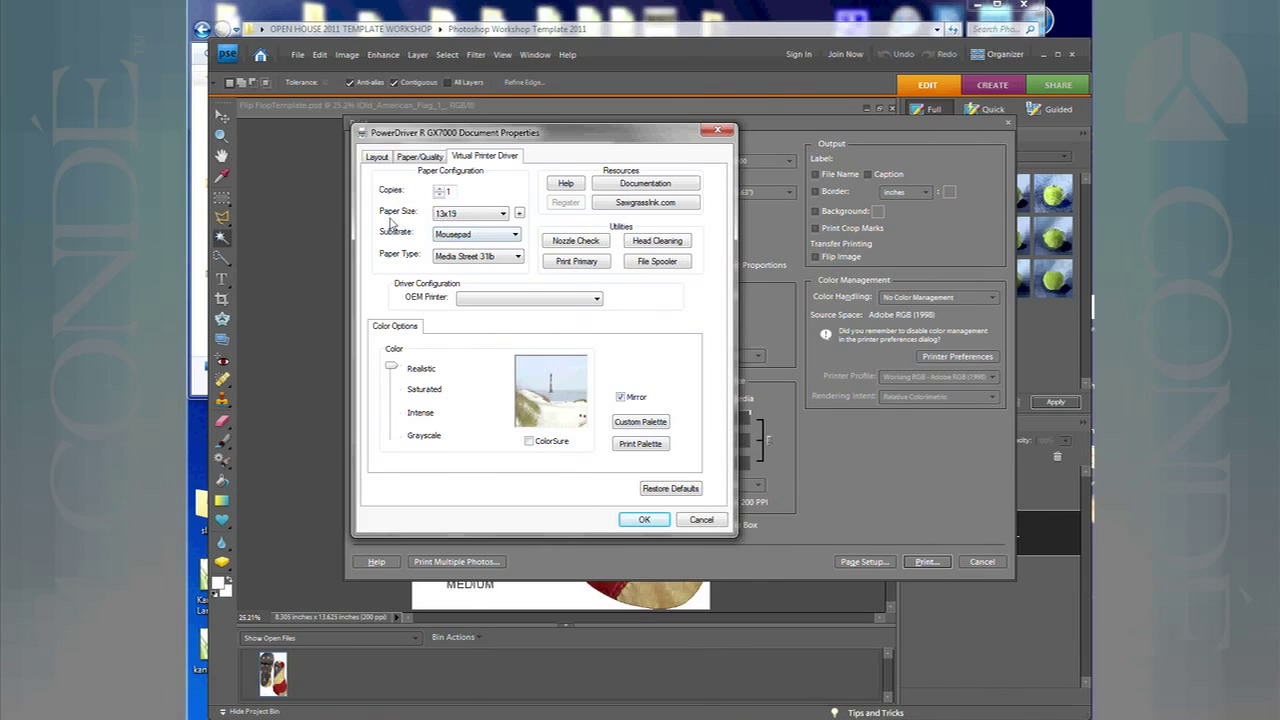
{"action": "left_click", "coordinate": [502, 214]}
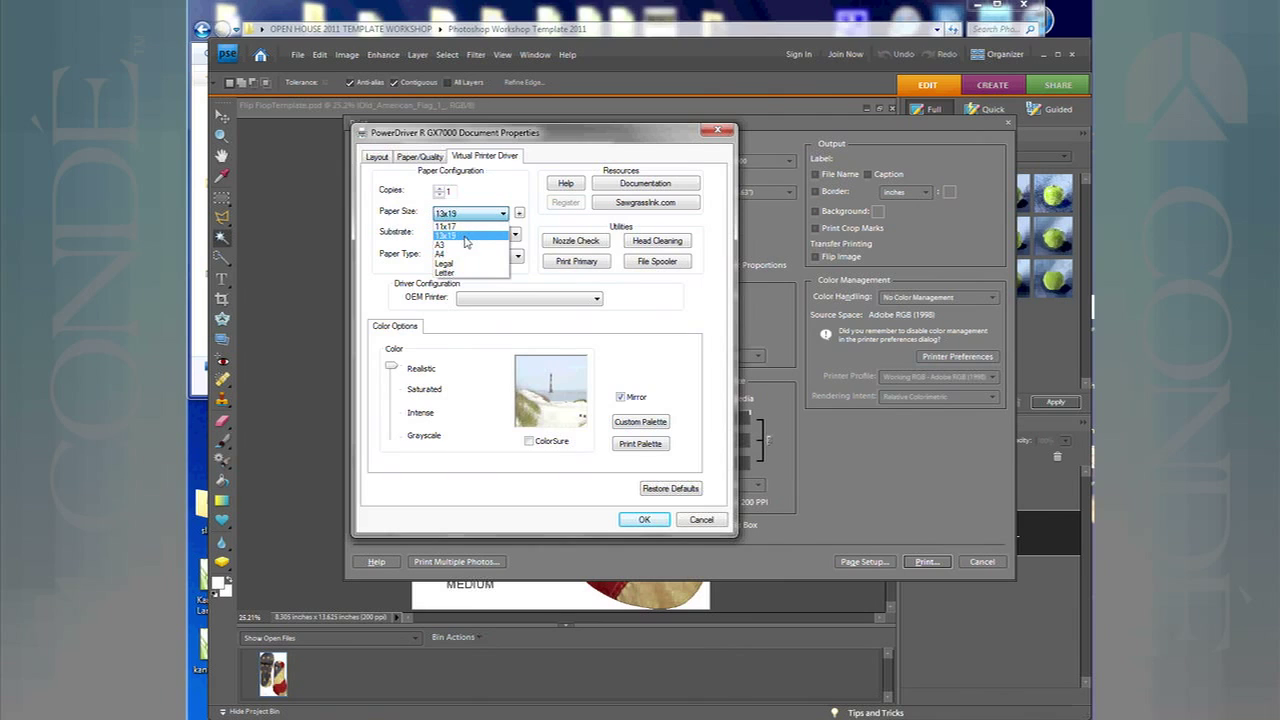
{"action": "left_click", "coordinate": [465, 237]}
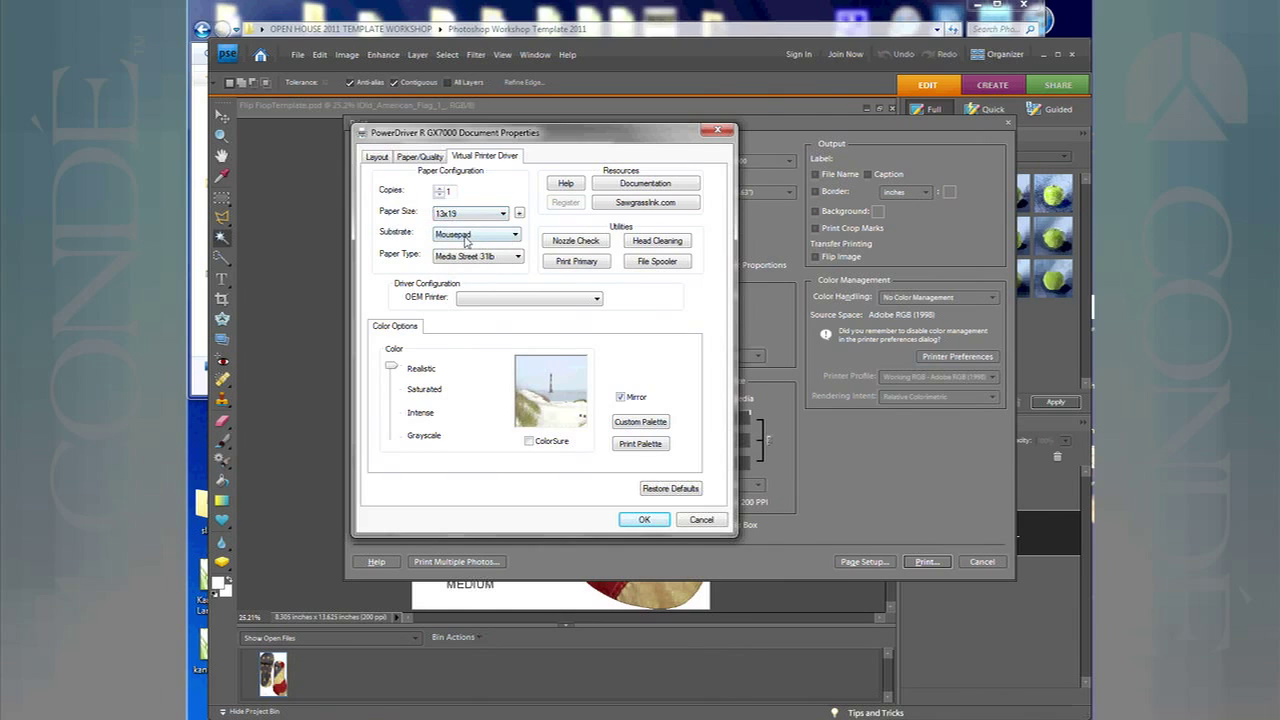
{"action": "left_click", "coordinate": [516, 235]}
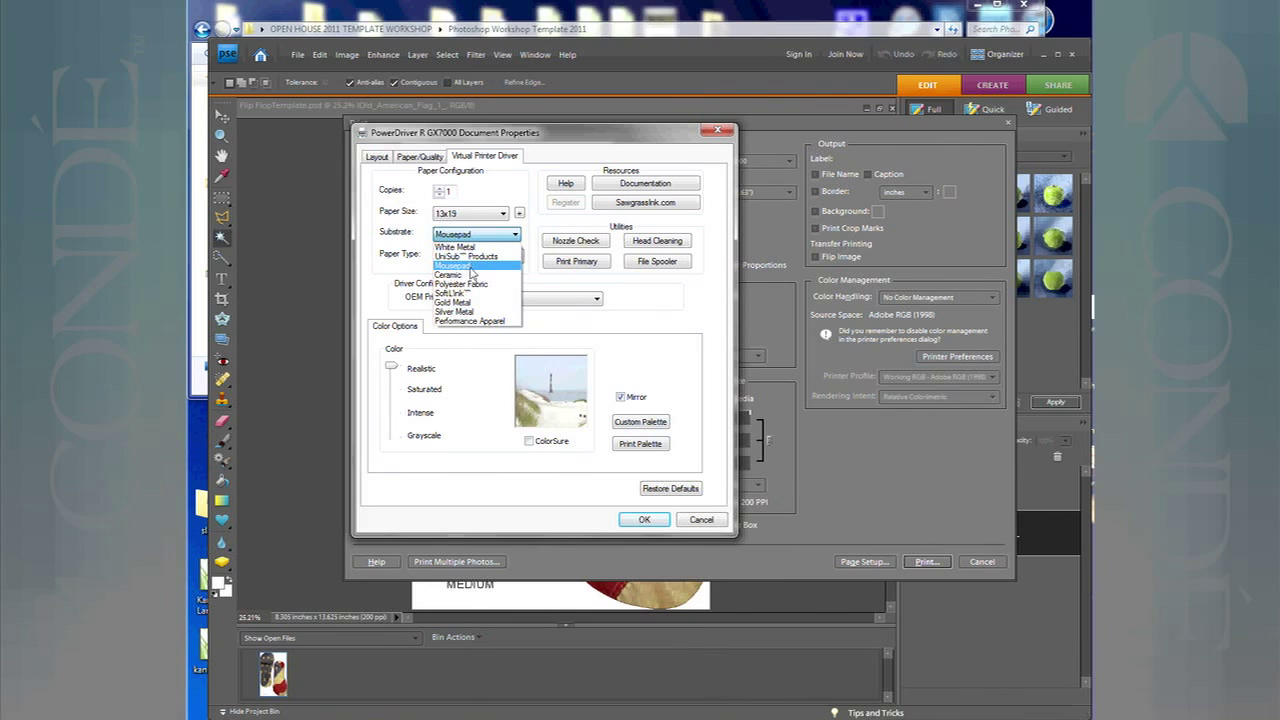
Choose Mousepad as the substrate and tick Mirror for transfer printing.
{"action": "left_click", "coordinate": [471, 267]}
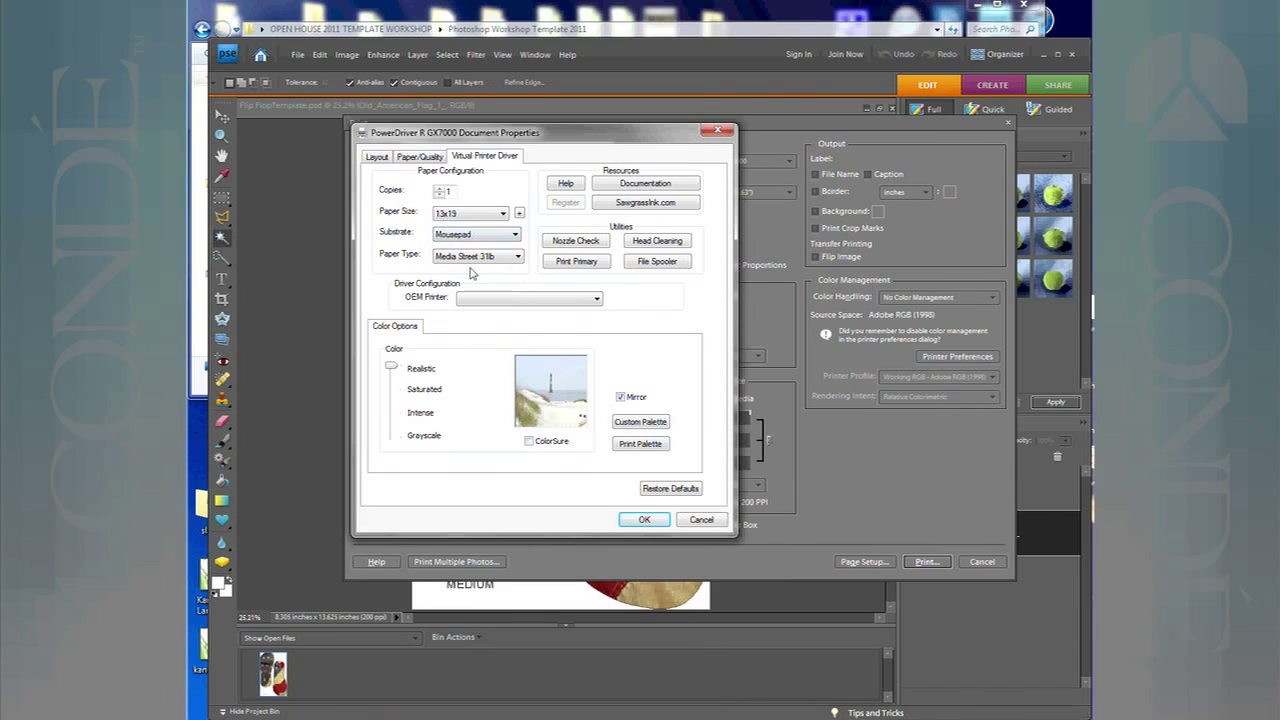
{"action": "left_click", "coordinate": [620, 398]}
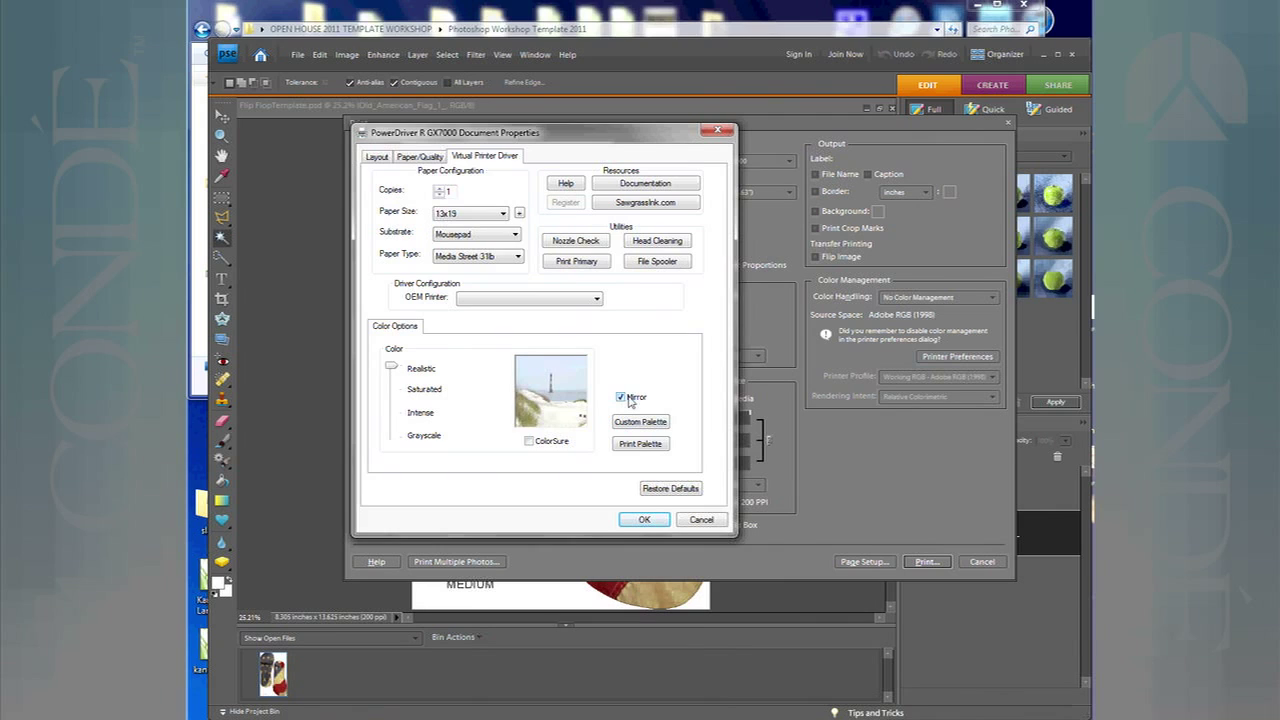
Review the Paper/Quality tab, then the Layout tab with Portrait, Front to Back order.
{"action": "left_click", "coordinate": [437, 158]}
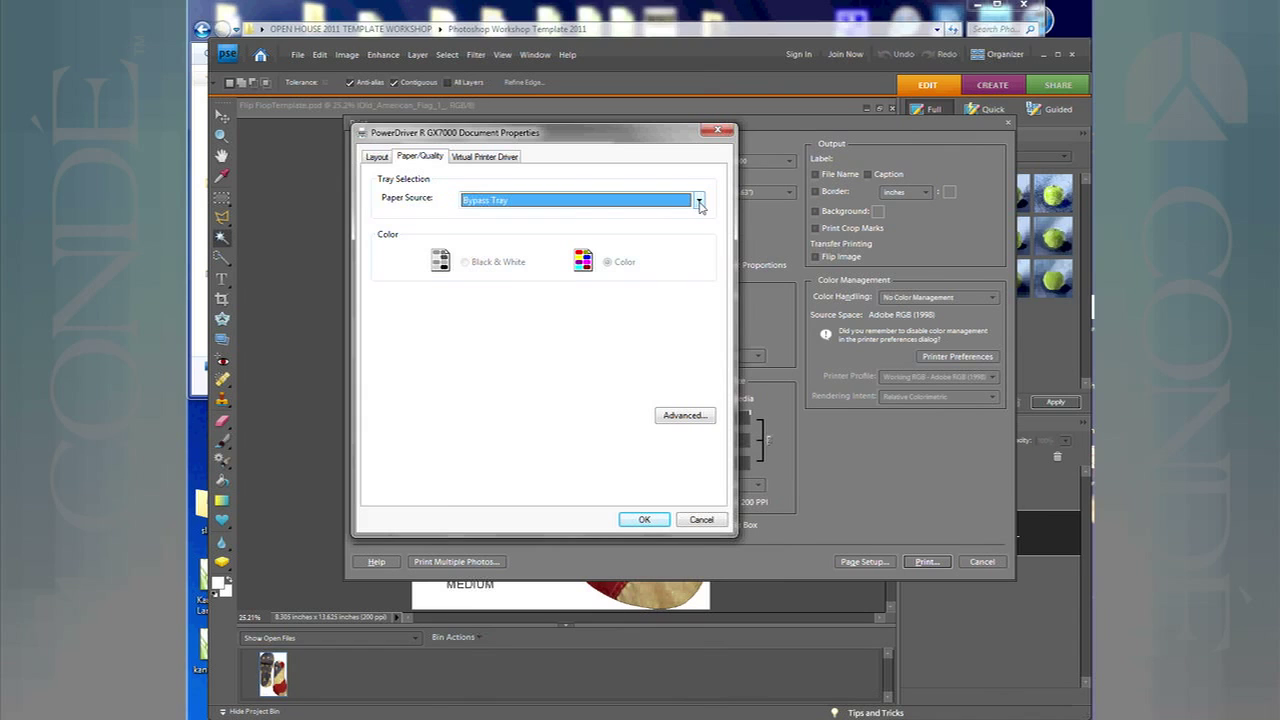
{"action": "left_click", "coordinate": [372, 158]}
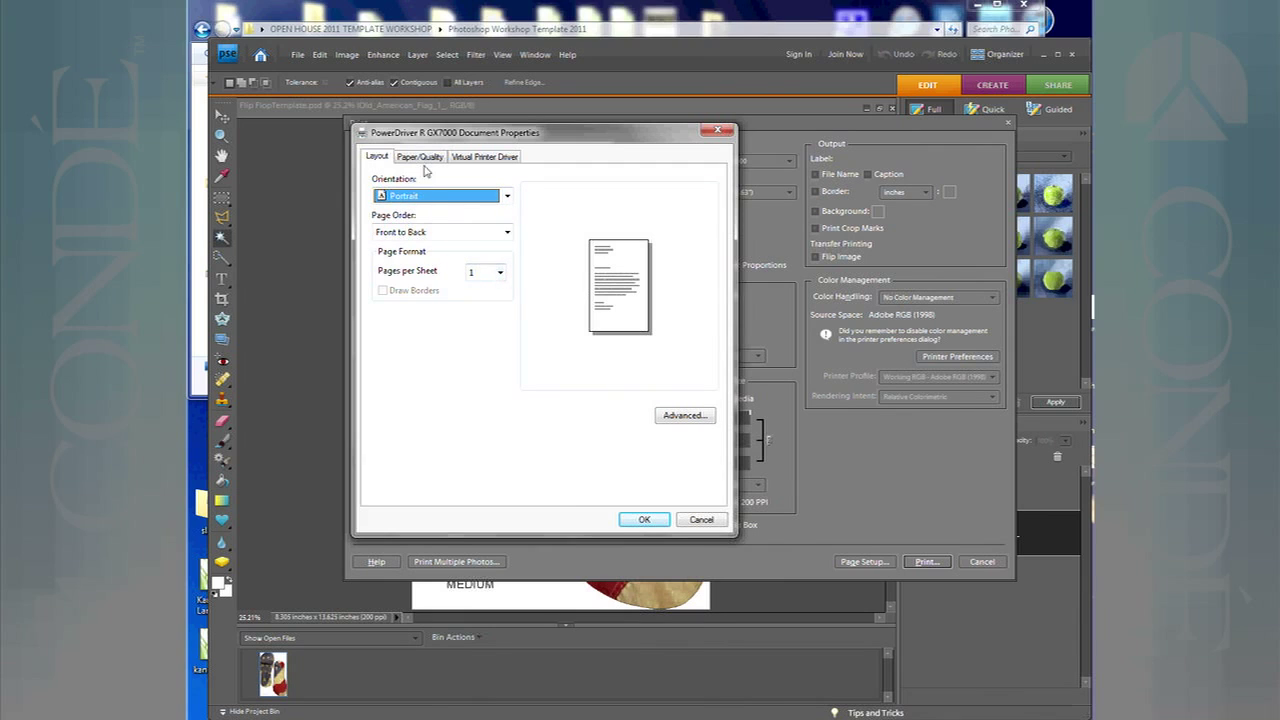
Return to the Virtual Printer Driver tab showing 13x19, Mousepad and Mirror.
{"action": "left_click", "coordinate": [472, 158]}
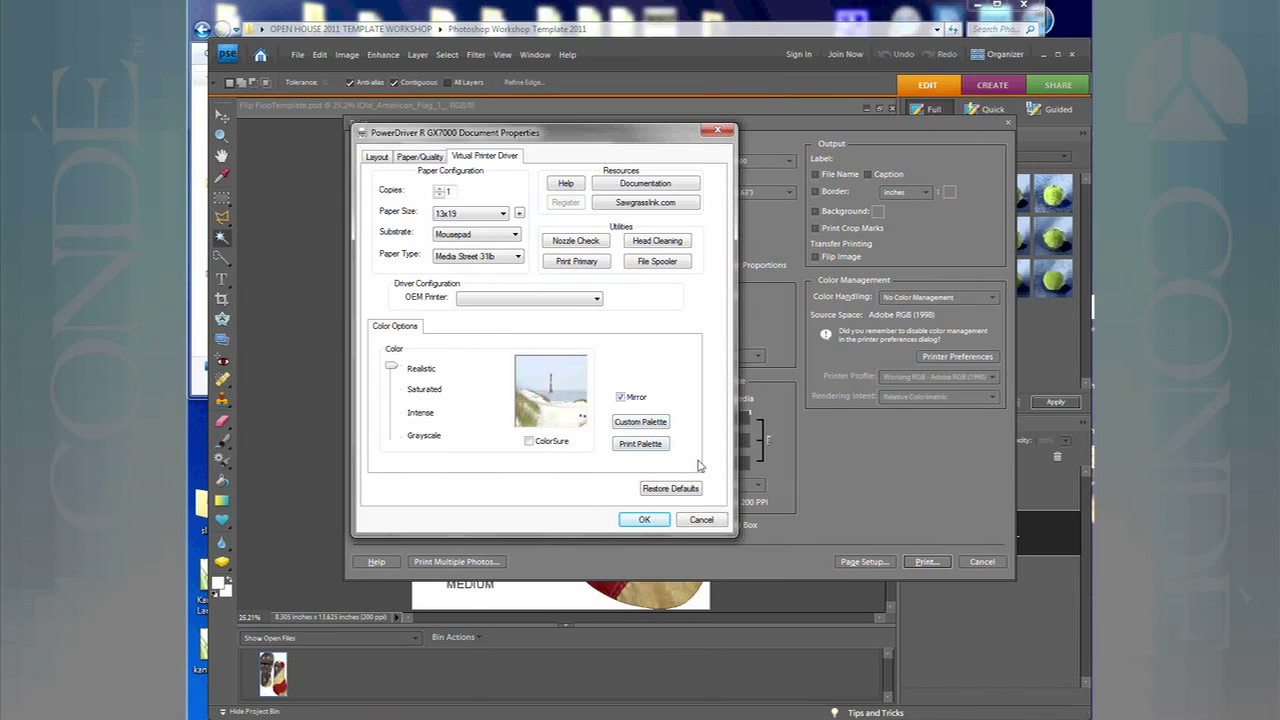
{"action": "left_click", "coordinate": [515, 234]}
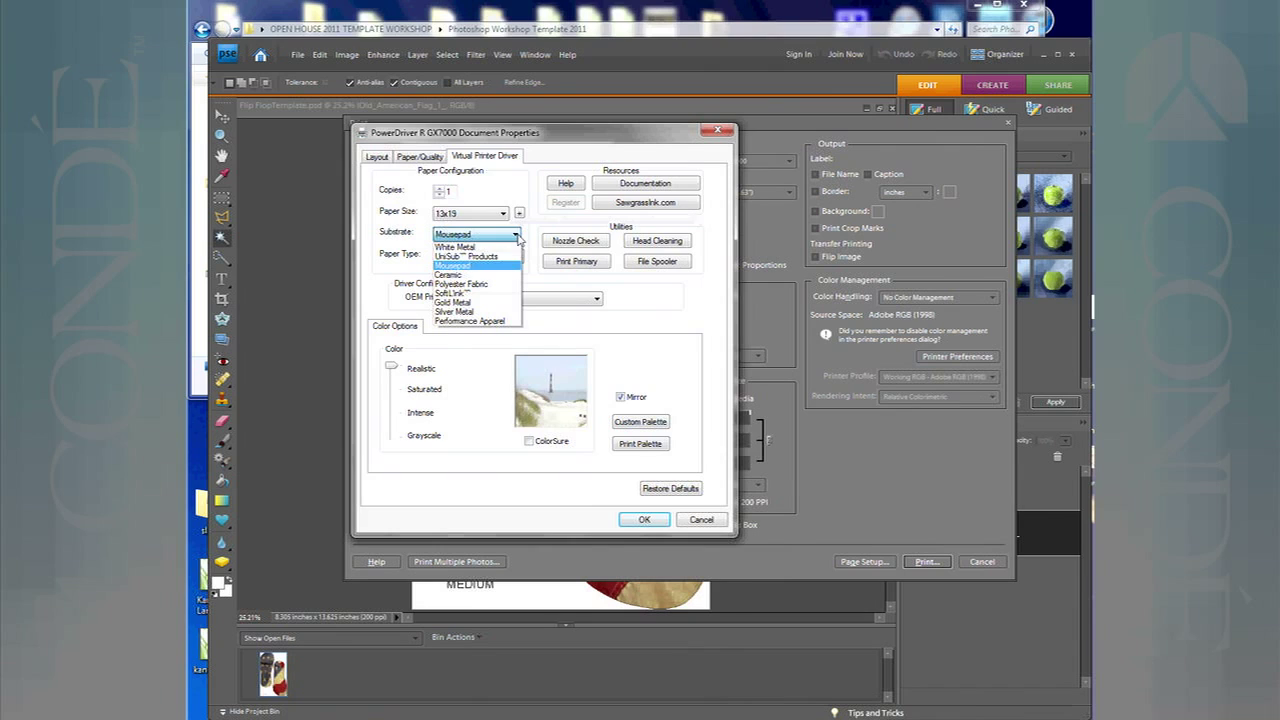
{"action": "left_click", "coordinate": [463, 267]}
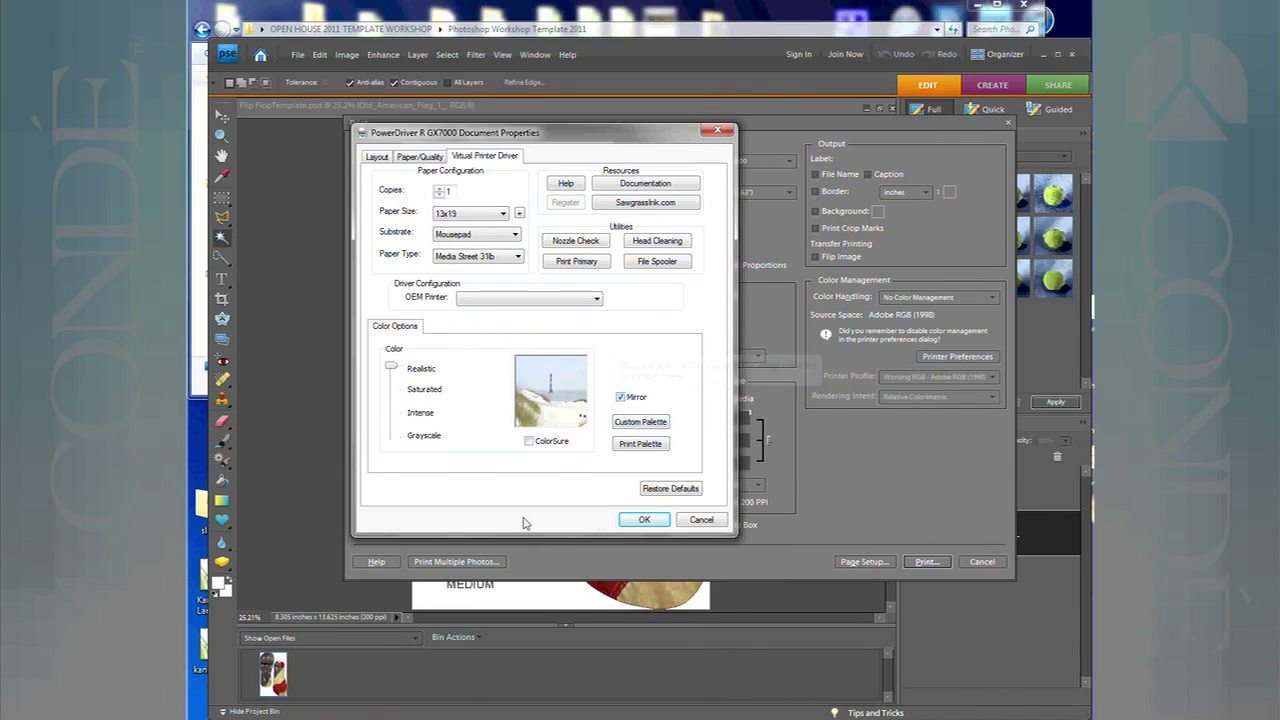
Accept the PowerDriver R GX7000 properties with OK to return to the Print dialog.
{"action": "left_click", "coordinate": [644, 519]}
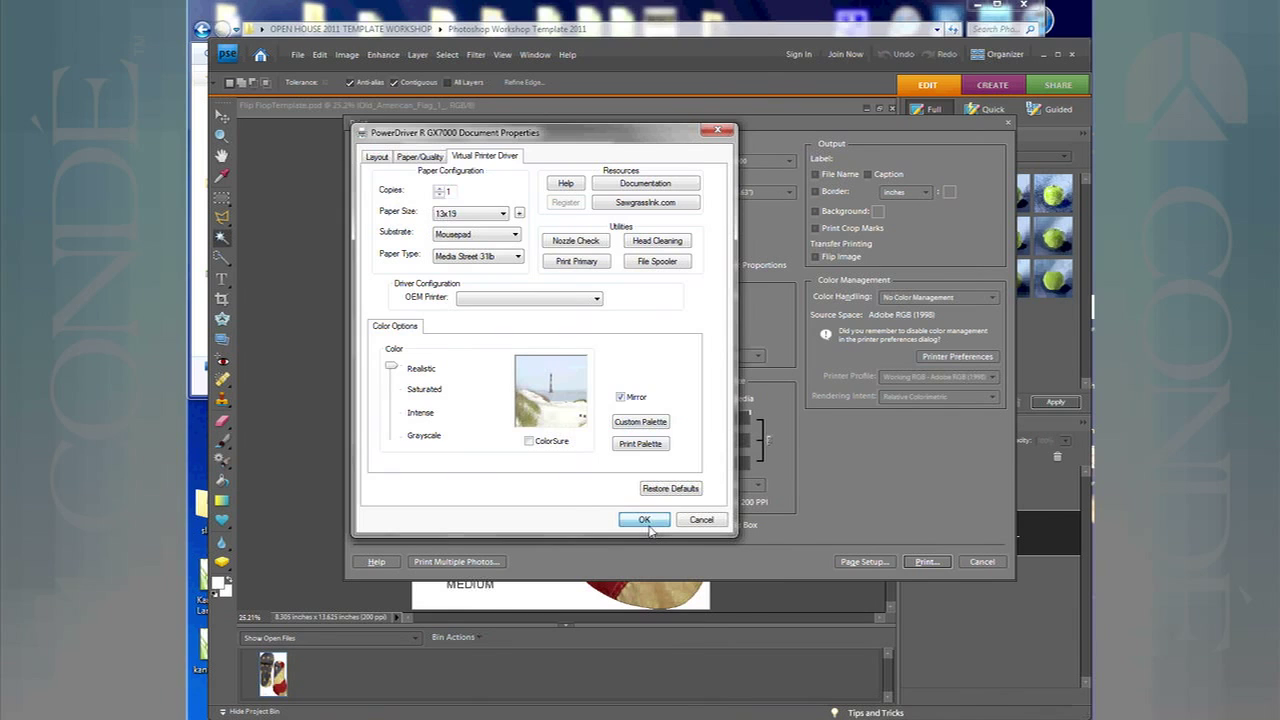